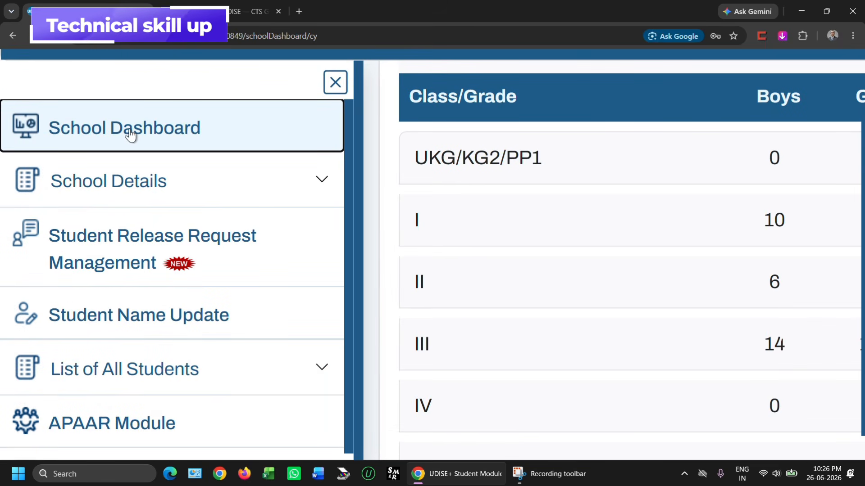
# Expand the UKG/KG2/PP1 row on the dashboard to reveal Add Student and View/Manage.
pyautogui.scroll(-3, 131, 135)
pyautogui.scroll(-2, 130, 135)
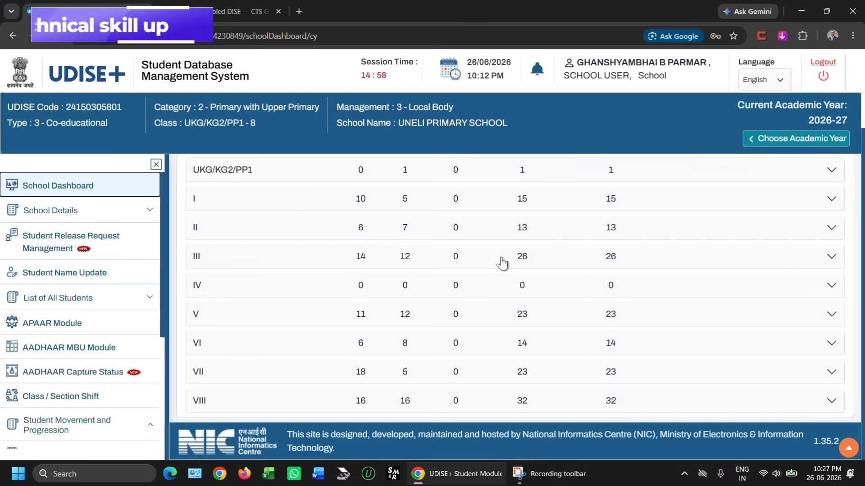
pyautogui.scroll(-1, 501, 261)
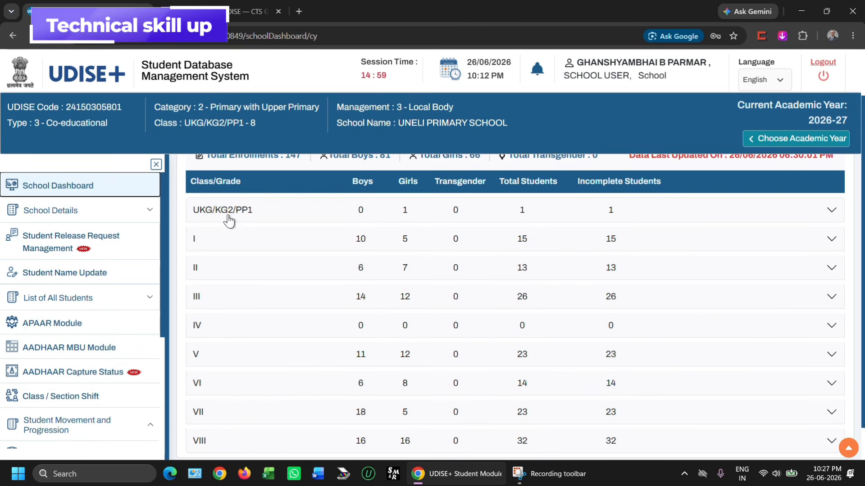
pyautogui.scroll(2, 229, 221)
pyautogui.scroll(2, 229, 220)
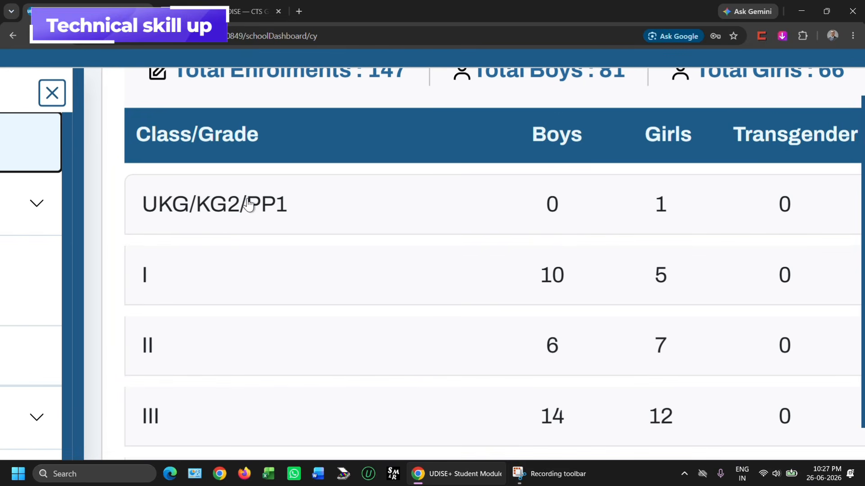
pyautogui.scroll(-1, 244, 207)
pyautogui.scroll(-3, 249, 205)
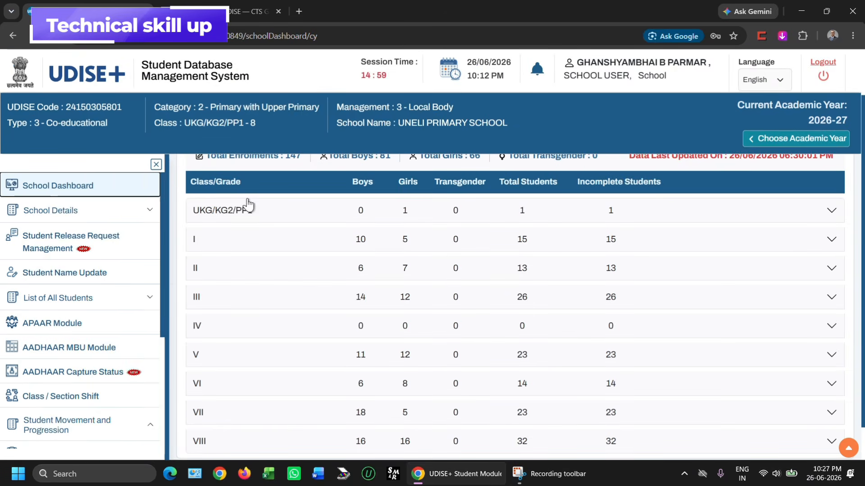
pyautogui.scroll(5, 846, 217)
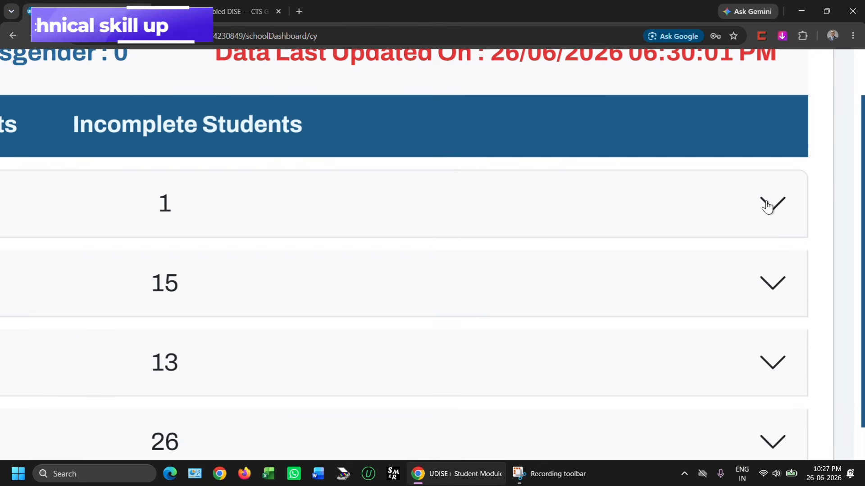
pyautogui.click(768, 208)
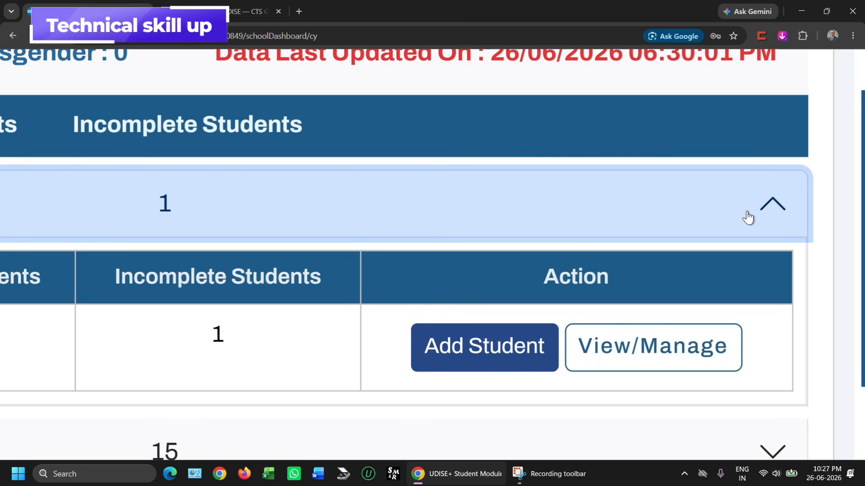
# Start a new UKG/KG2/PP1 student with Add Student and place the cursor in Student's Name.
pyautogui.click(481, 350)
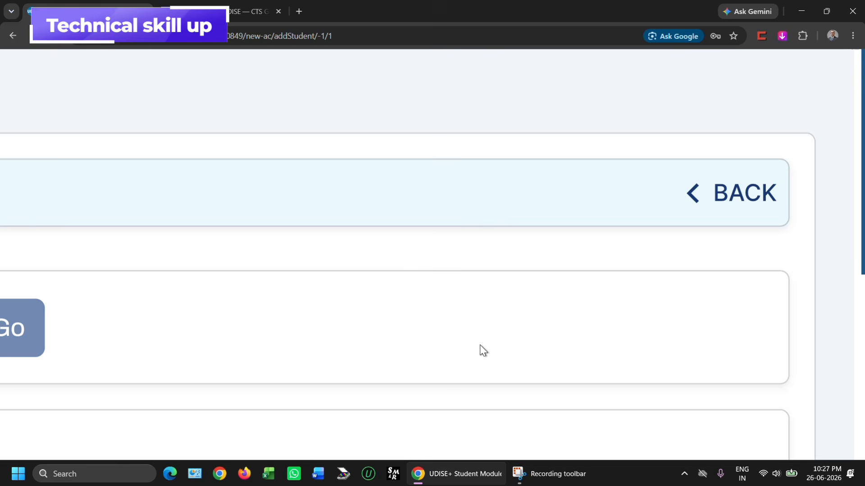
pyautogui.scroll(-5, 480, 346)
pyautogui.scroll(-1, 480, 346)
pyautogui.scroll(1, 481, 345)
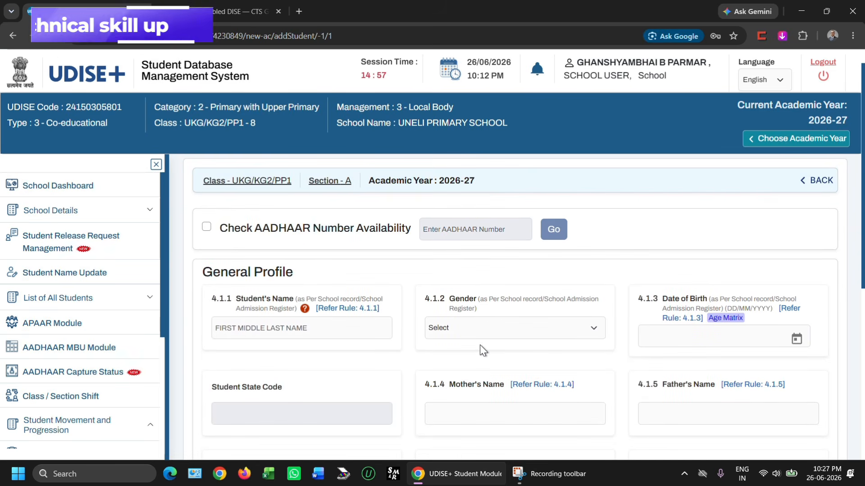
pyautogui.scroll(1, 481, 350)
pyautogui.scroll(-2, 481, 351)
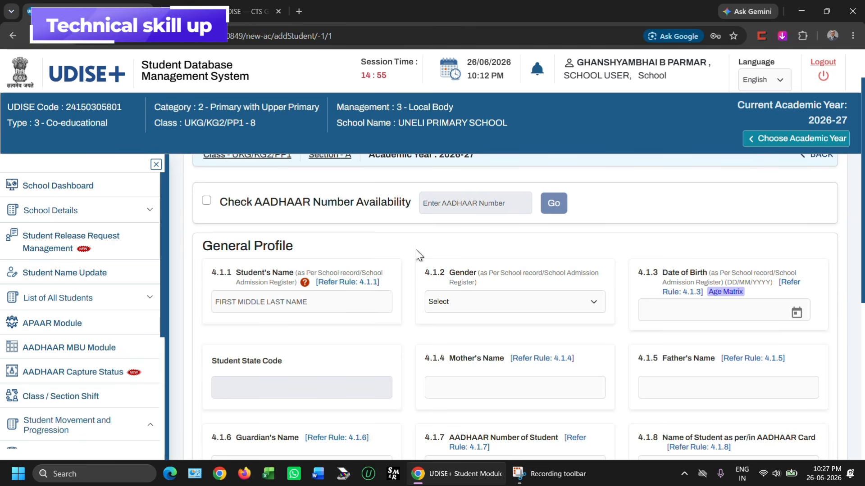
pyautogui.scroll(-2, 415, 250)
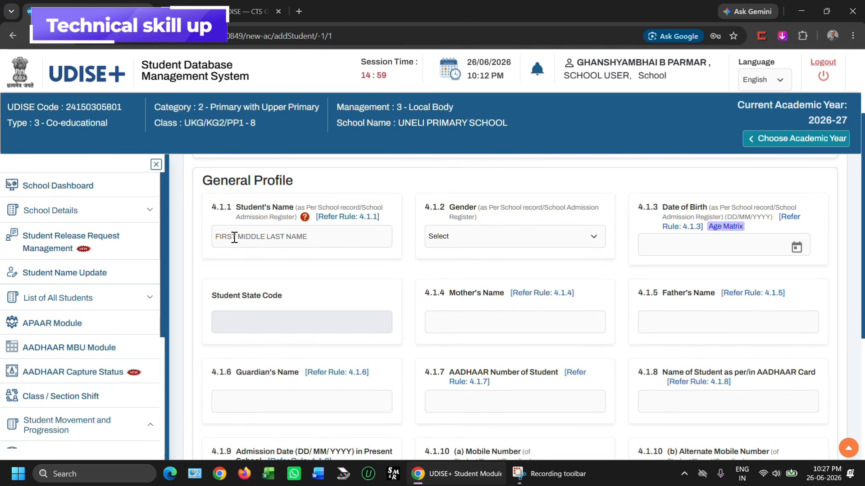
pyautogui.click(234, 238)
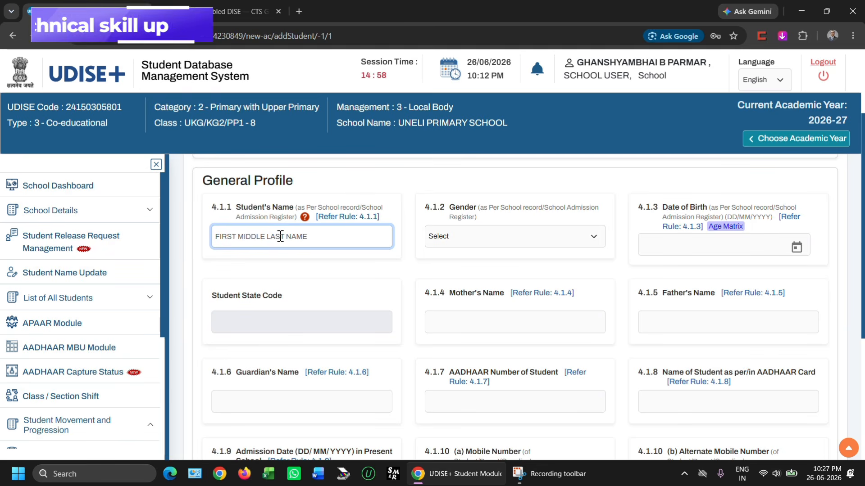
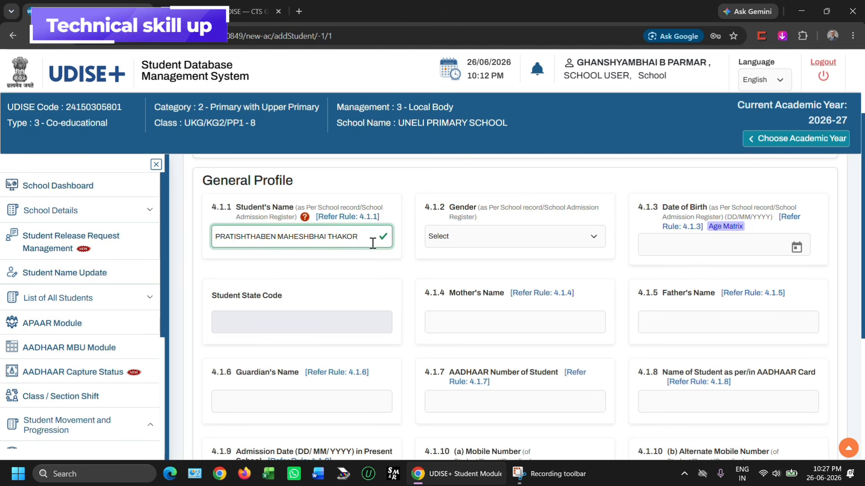
# Paste the student's full name, set gender to 2-Female, and pick the date of birth.
pyautogui.click(441, 242)
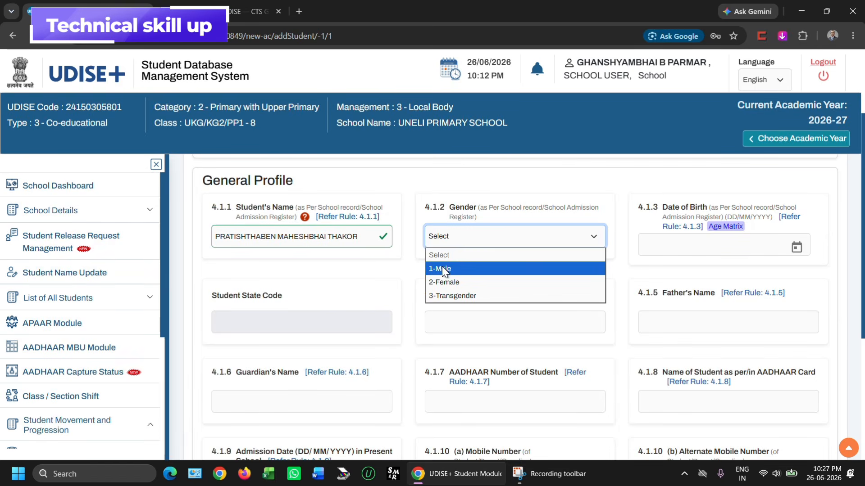
pyautogui.click(442, 279)
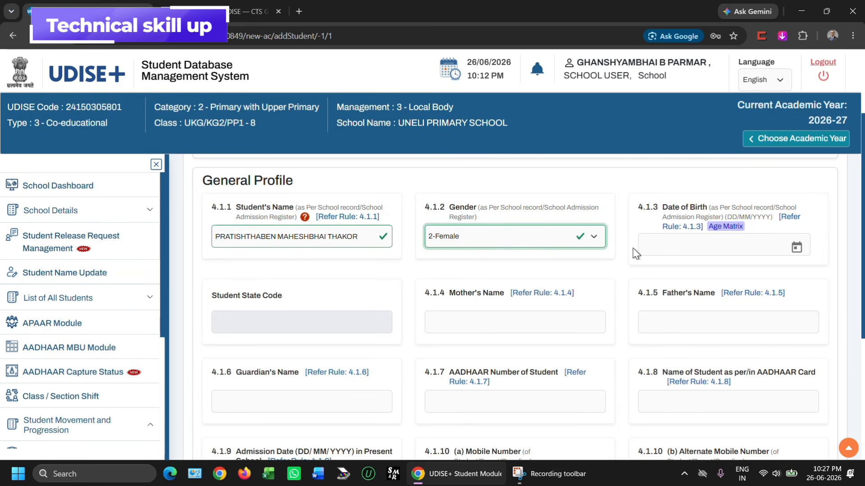
pyautogui.click(661, 244)
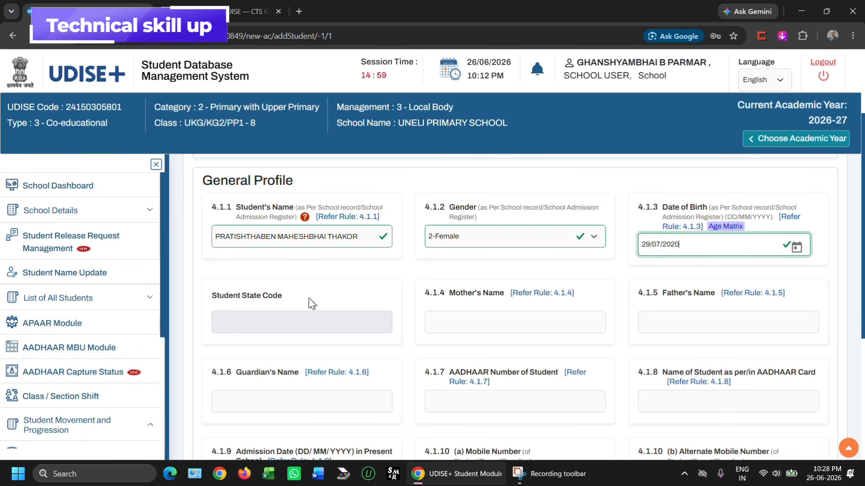
pyautogui.scroll(-2, 457, 293)
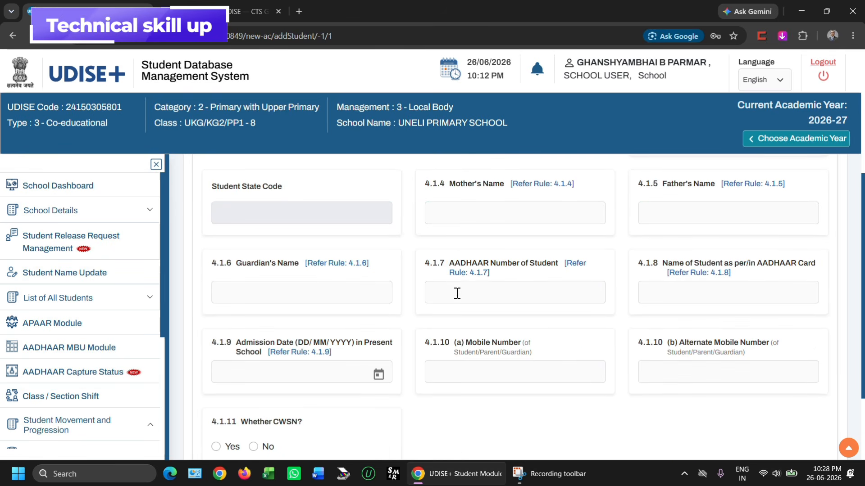
# Enter the mother's name and the father's name.
pyautogui.click(431, 214)
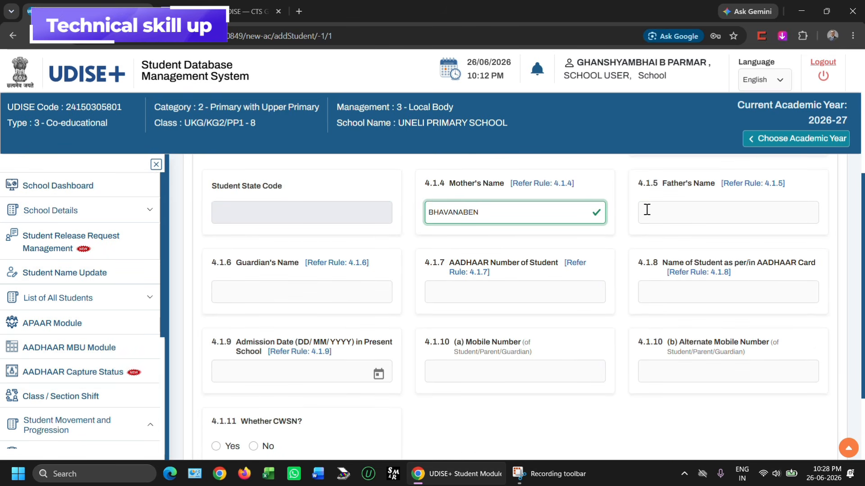
pyautogui.click(644, 208)
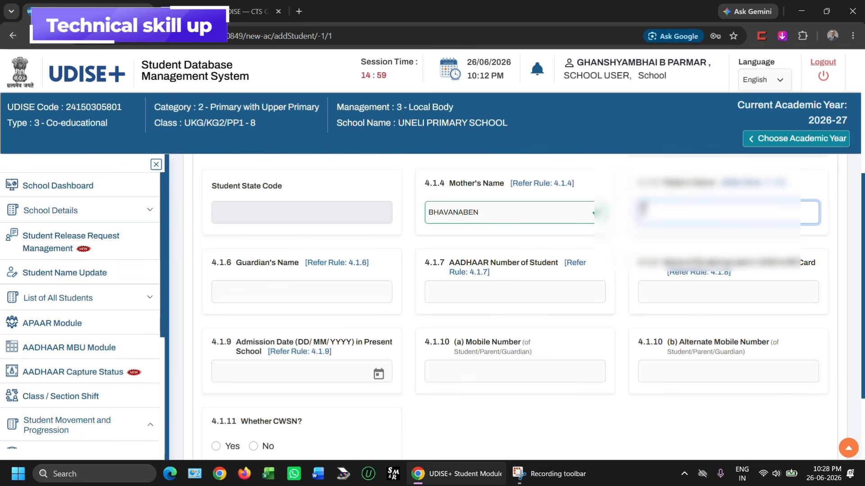
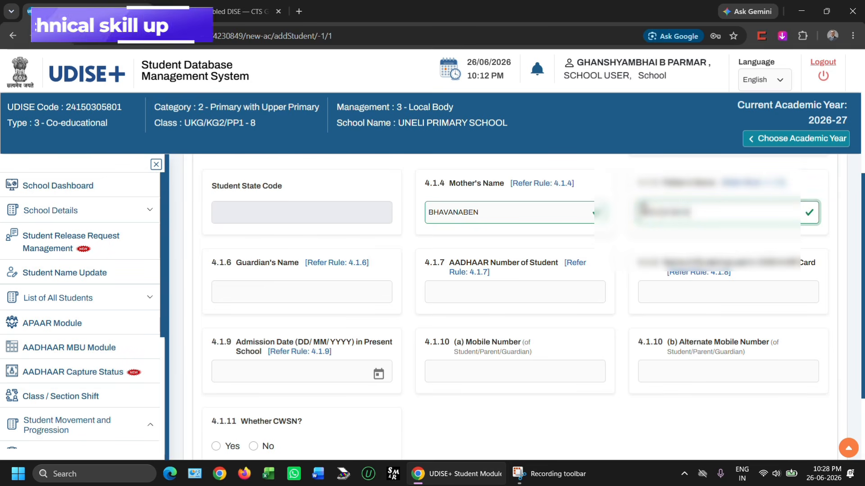
# Fill in the student's AADHAAR number and the name as on the AADHAAR card.
pyautogui.scroll(-2, 652, 248)
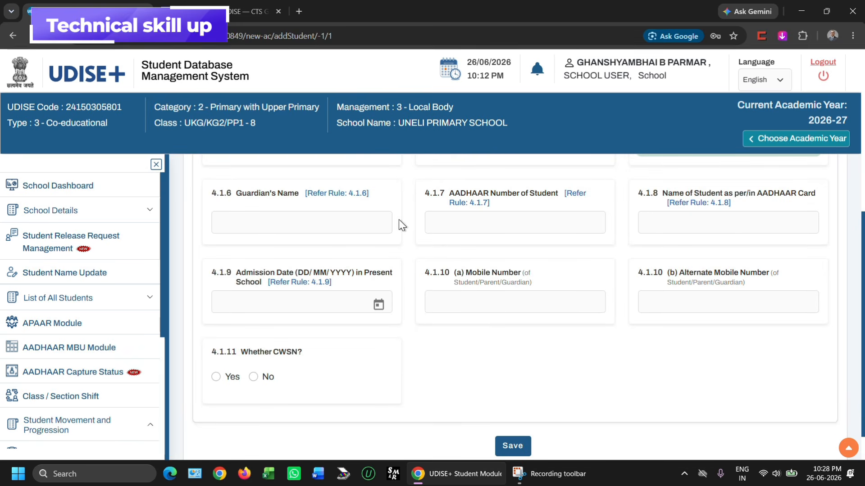
pyautogui.click(432, 222)
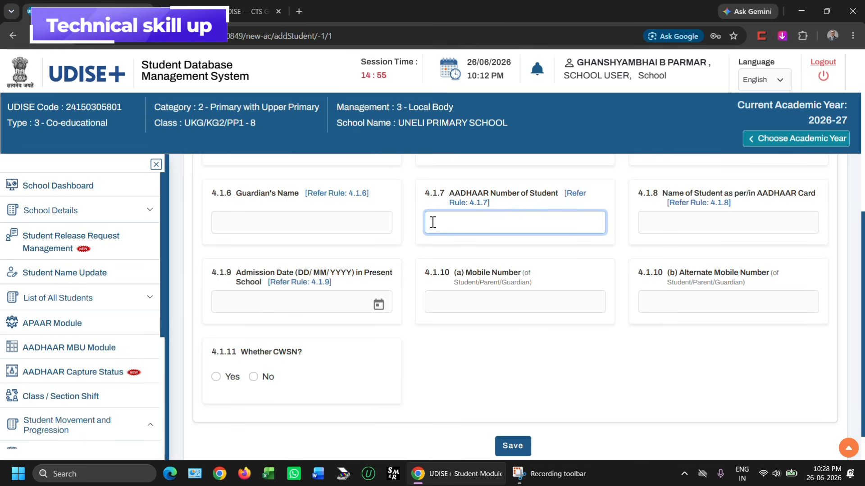
pyautogui.click(649, 223)
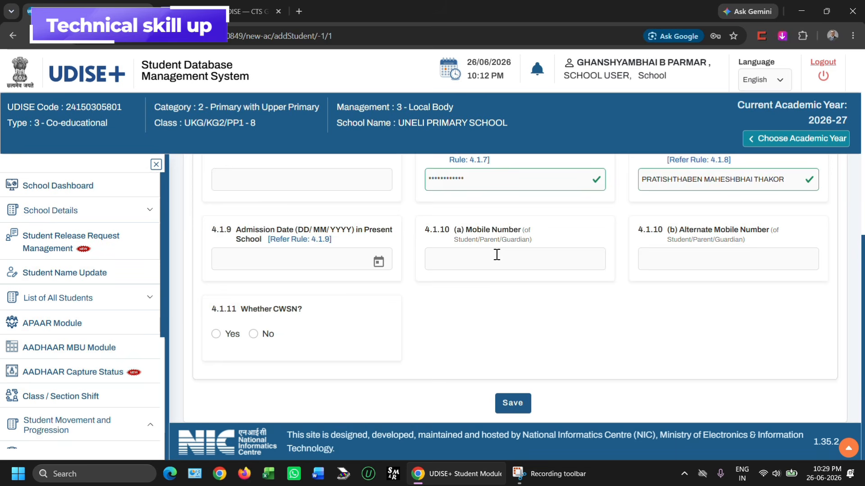
# Enter 22/06/2025 as the date of admission in the present school.
pyautogui.scroll(2, 497, 255)
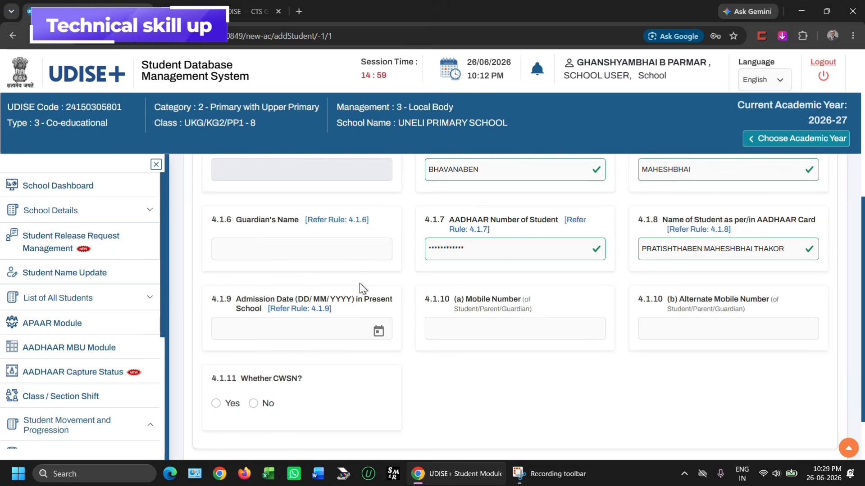
pyautogui.scroll(-2, 359, 283)
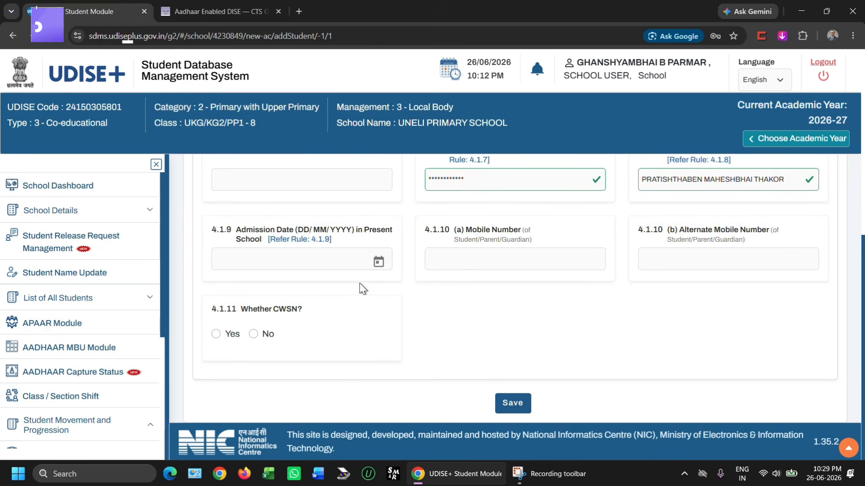
pyautogui.click(215, 257)
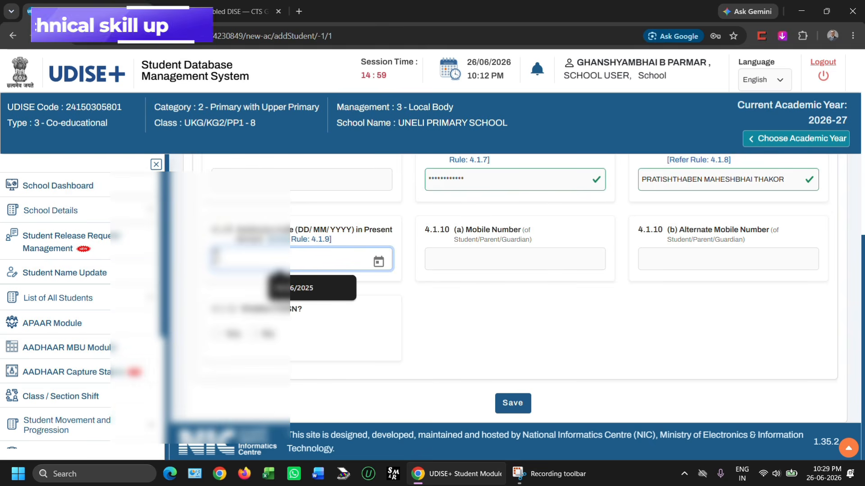
pyautogui.write('22/06')
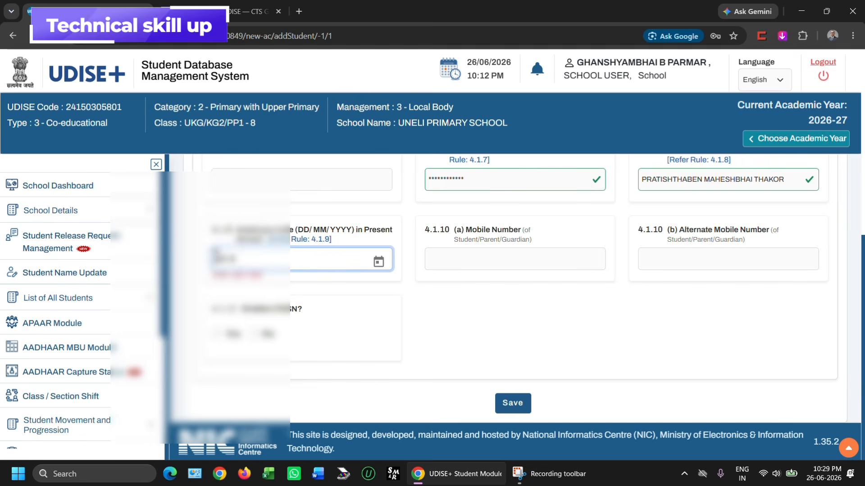
pyautogui.write('/2025')
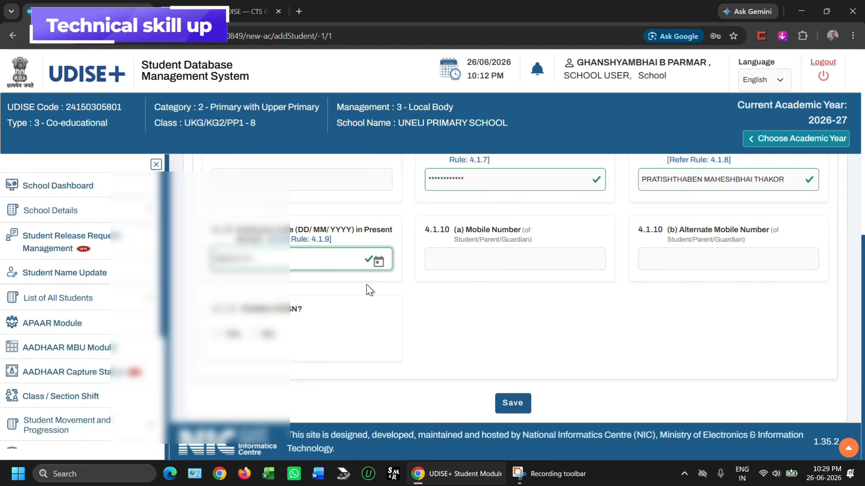
# Enter the contact mobile number, set Whether CWSN to No, then validate and save the entry.
pyautogui.click(430, 259)
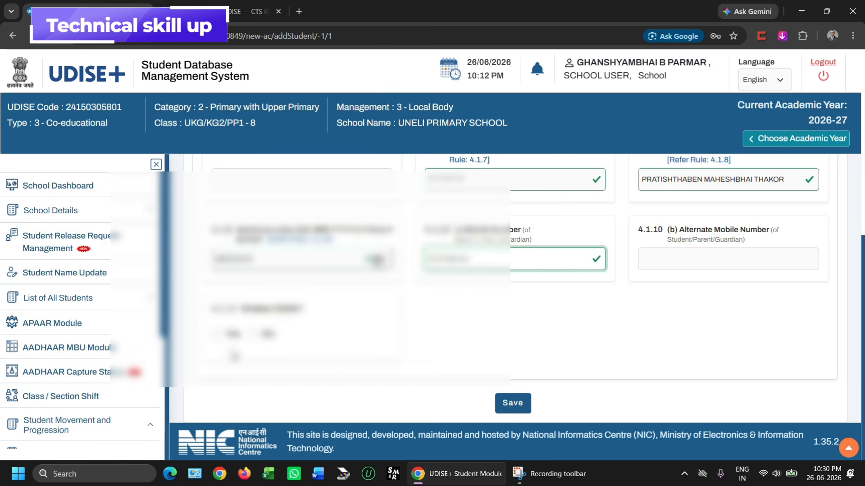
pyautogui.click(256, 334)
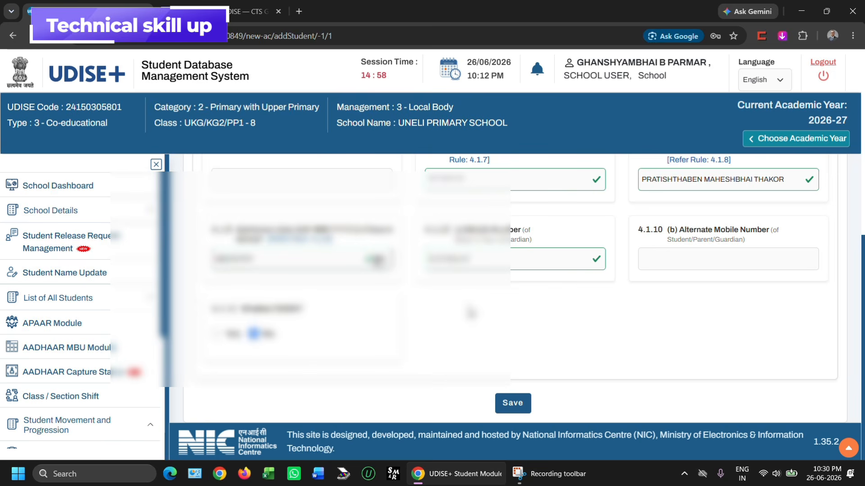
pyautogui.click(516, 409)
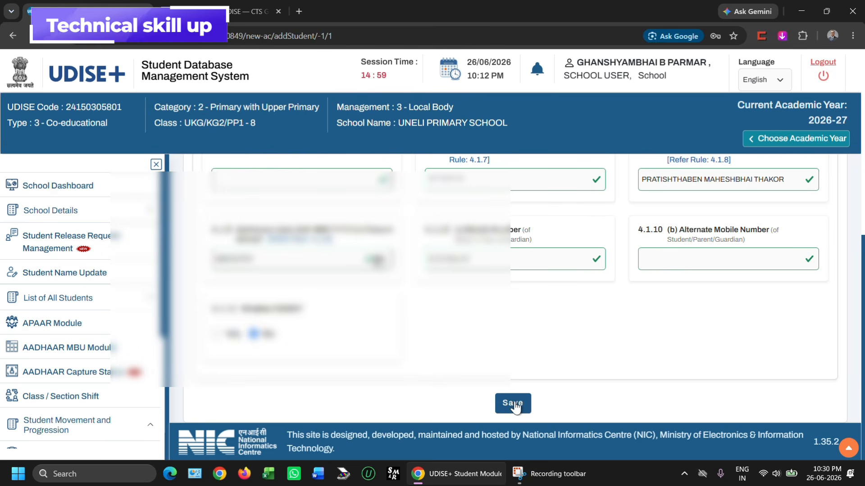
pyautogui.click(515, 403)
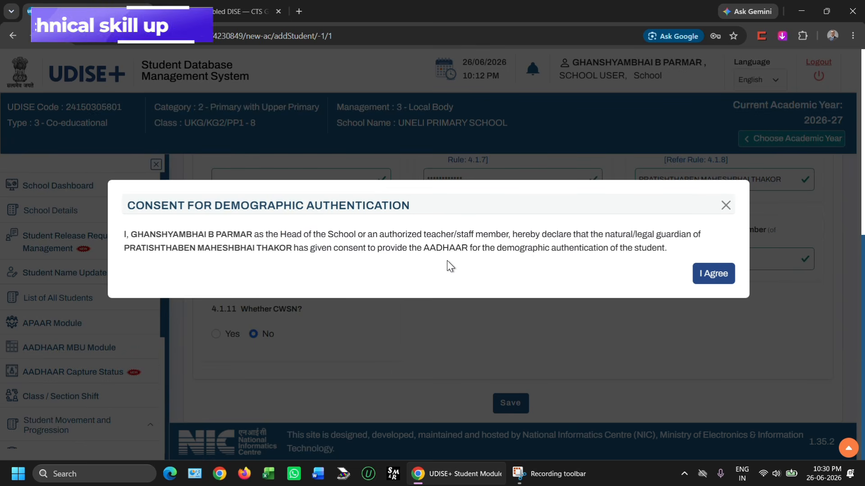
# Agree to demographic authentication and confirm the class, father's name and date of birth.
pyautogui.click(710, 275)
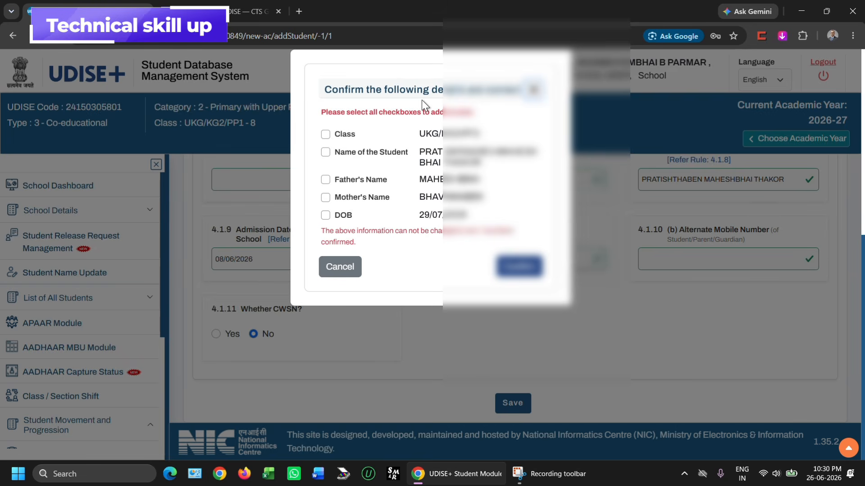
pyautogui.click(325, 134)
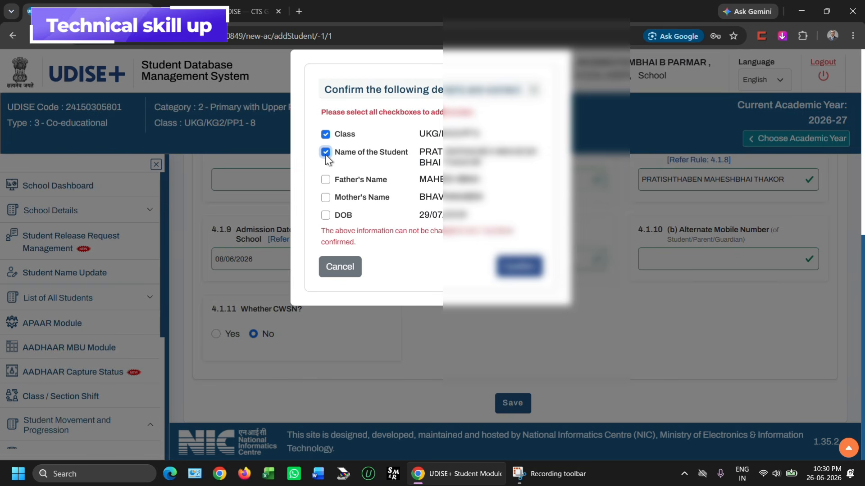
pyautogui.click(325, 183)
pyautogui.click(326, 216)
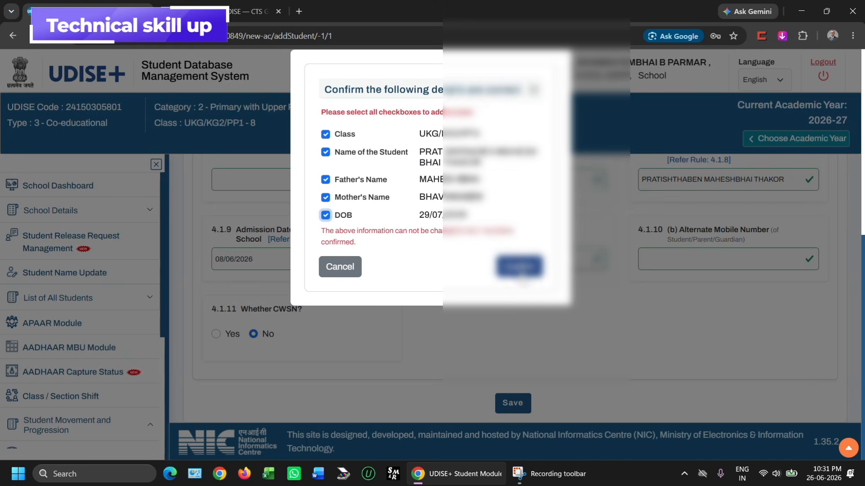
pyautogui.click(520, 267)
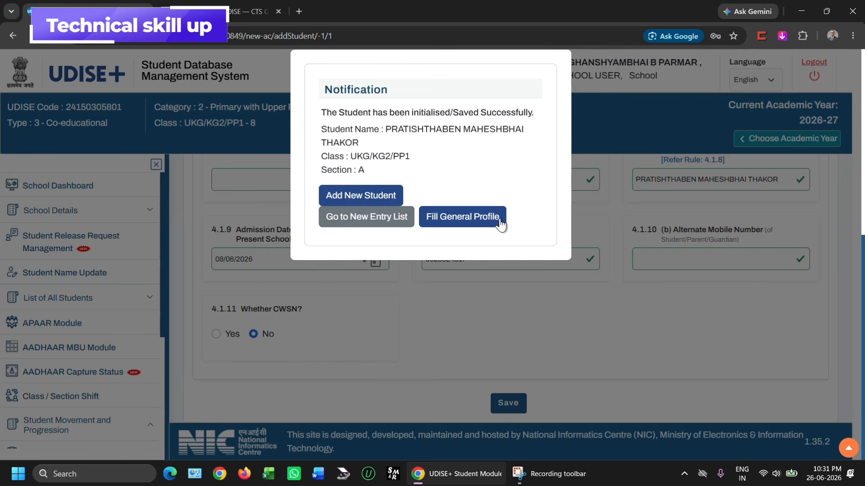
# Open the saved student's General Profile form.
pyautogui.click(471, 222)
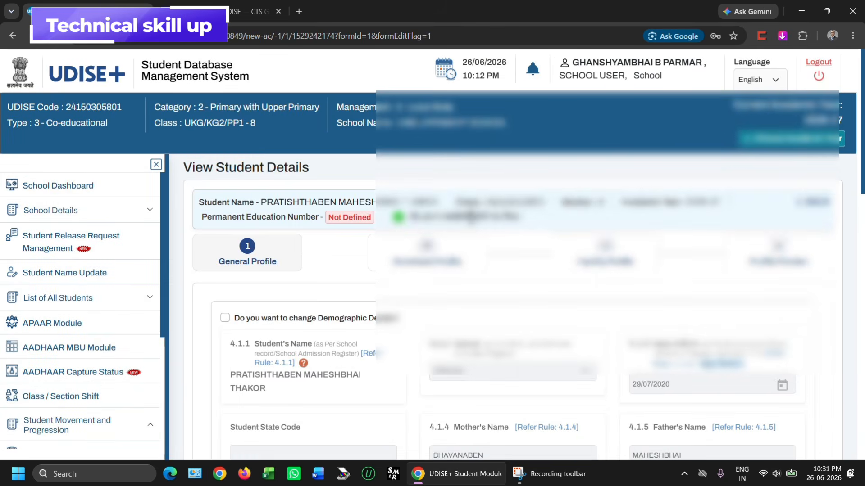
pyautogui.scroll(-3, 471, 217)
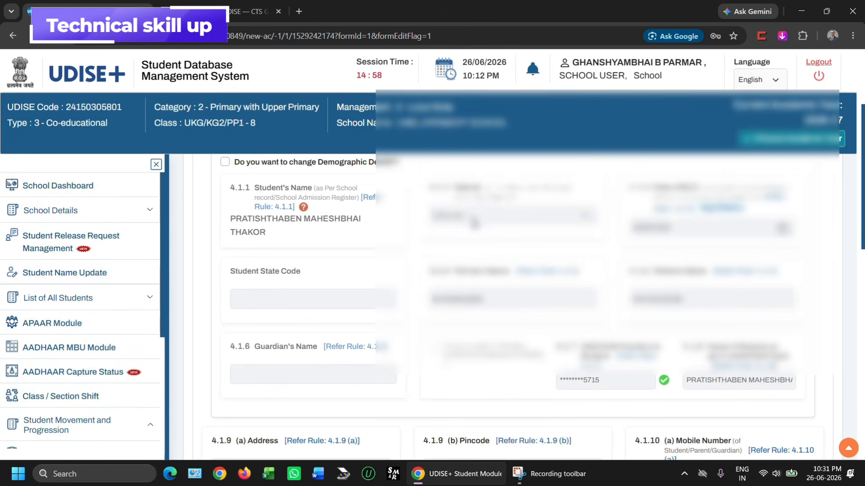
pyautogui.scroll(1, 473, 223)
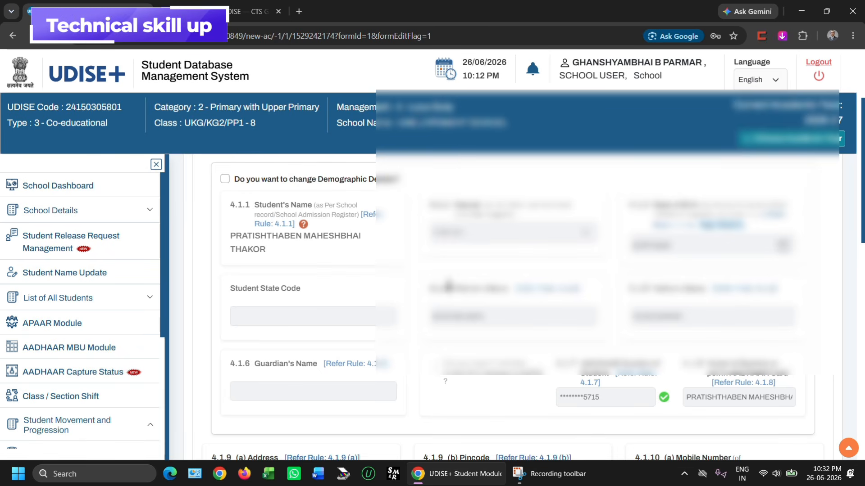
pyautogui.click(225, 178)
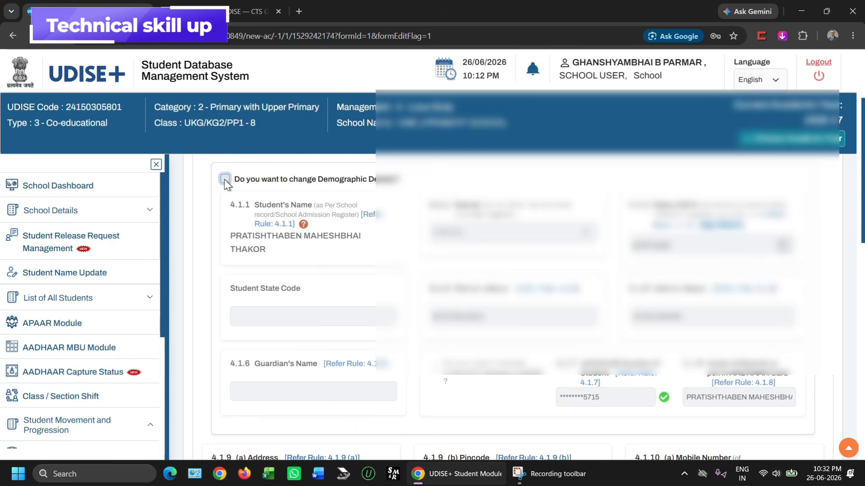
pyautogui.scroll(-2, 539, 351)
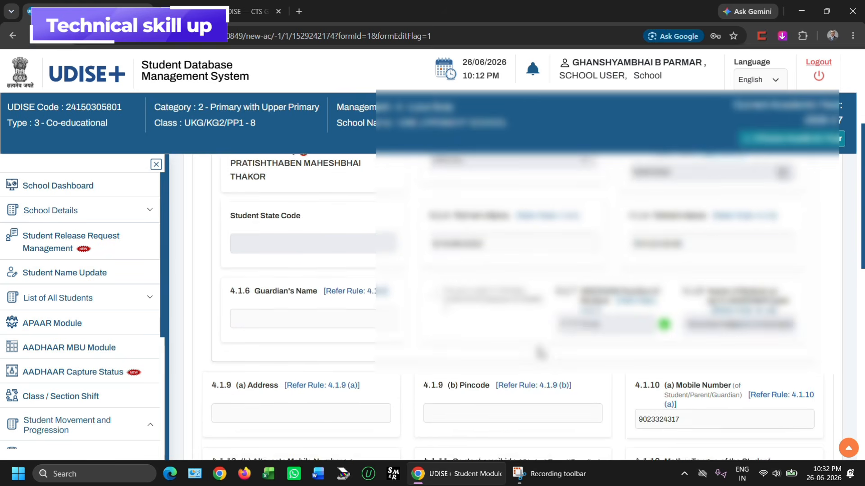
pyautogui.scroll(2, 539, 352)
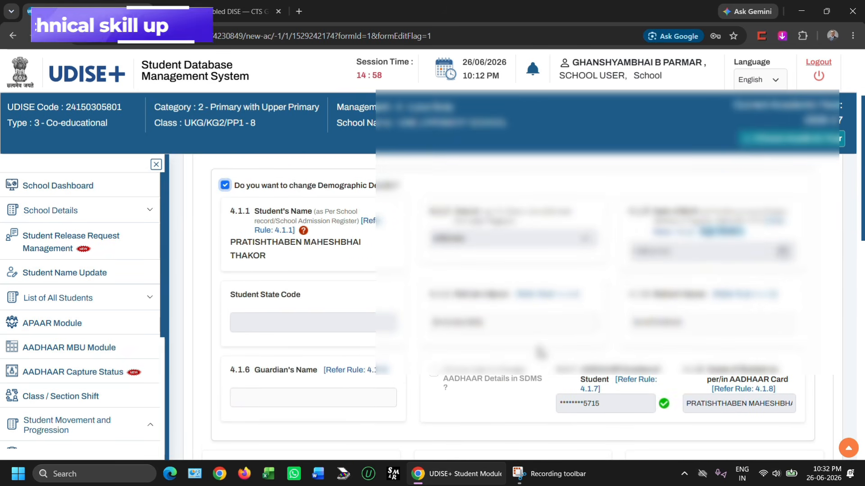
pyautogui.scroll(-3, 539, 351)
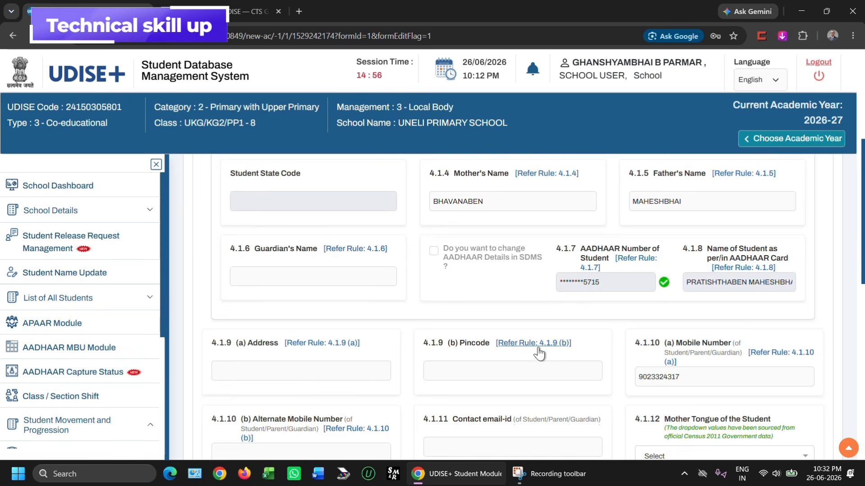
pyautogui.scroll(3, 539, 354)
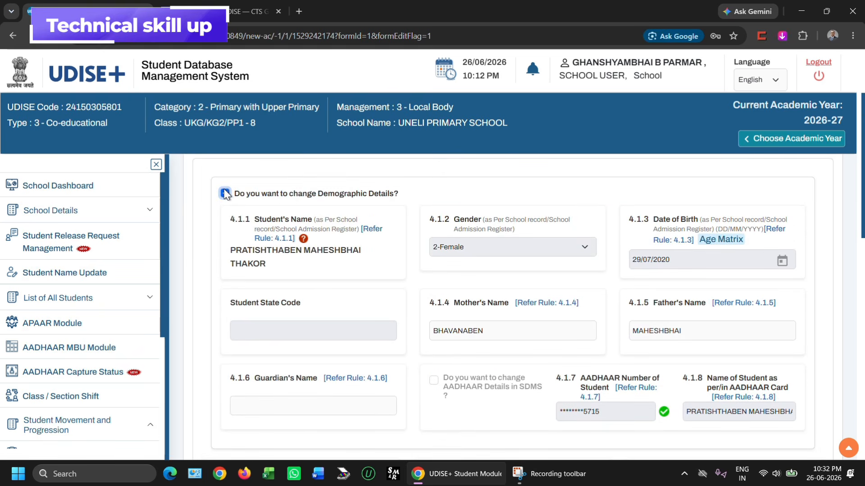
pyautogui.click(225, 194)
pyautogui.scroll(-5, 434, 211)
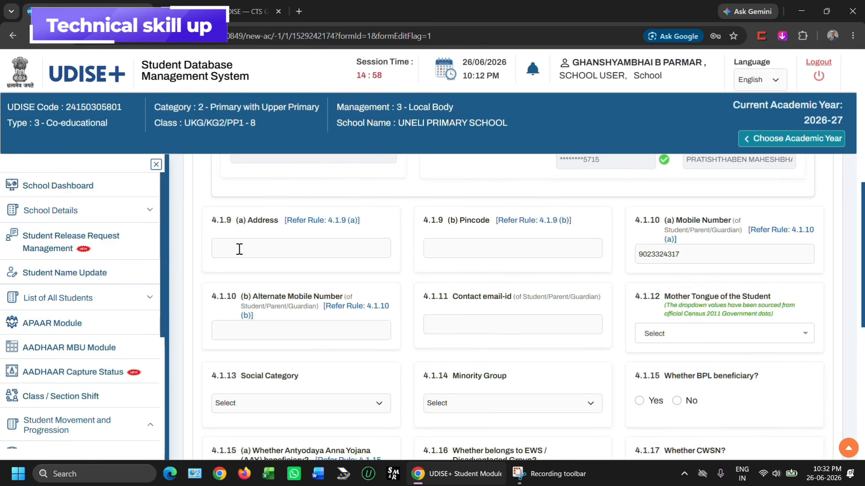
# Enter the student's address and pincode, and set mother tongue to 14-GUJARATI - Gujarati.
pyautogui.click(220, 249)
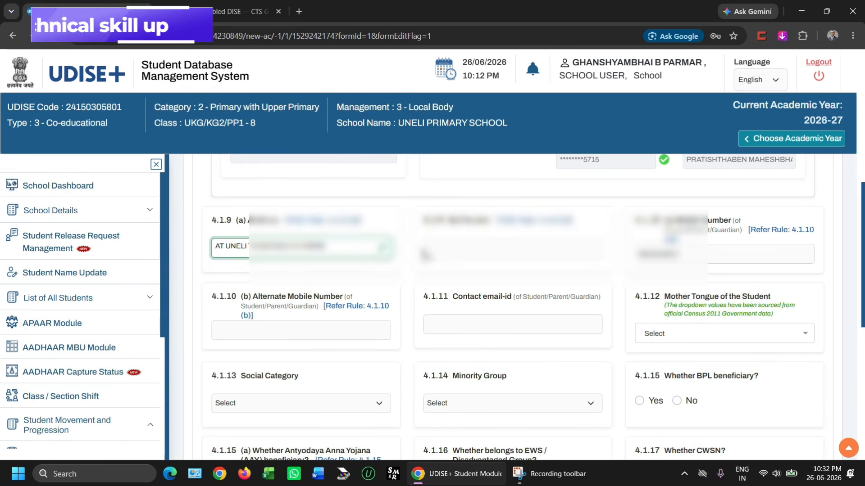
pyautogui.click(428, 250)
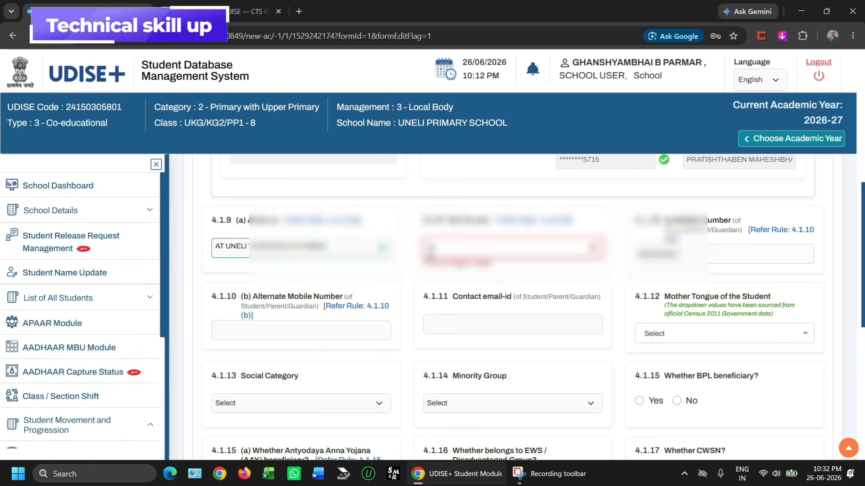
pyautogui.write('0')
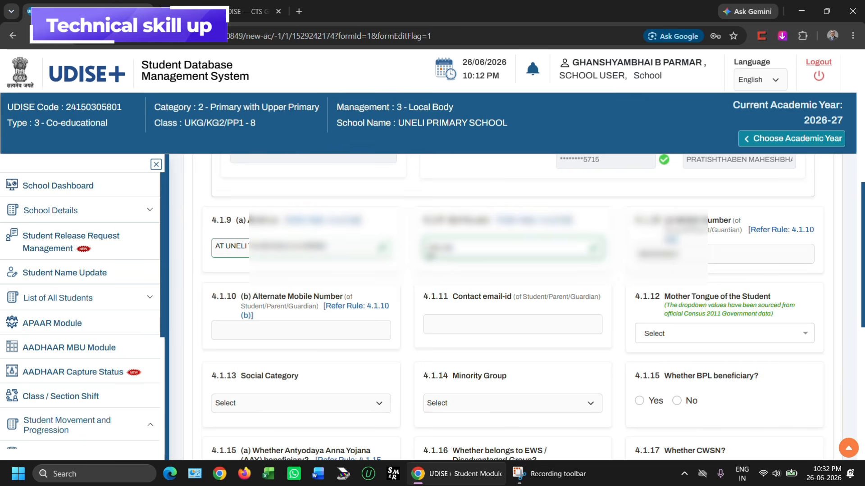
pyautogui.scroll(-2, 512, 306)
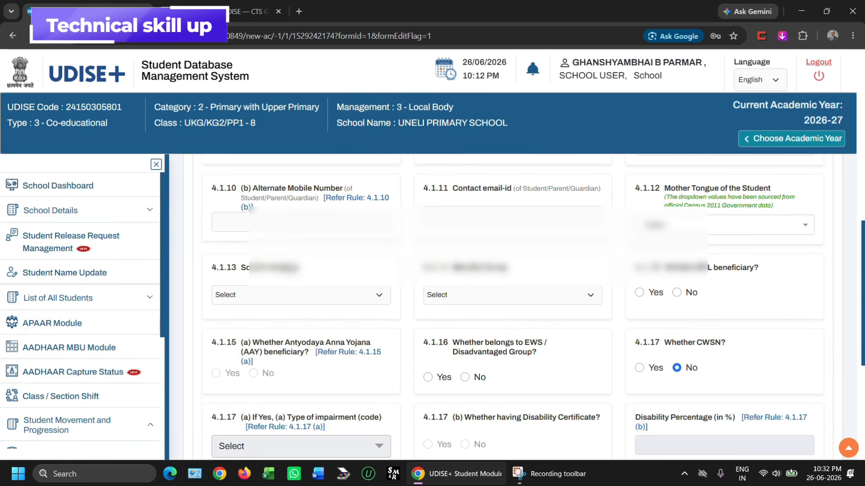
pyautogui.scroll(-1, 443, 235)
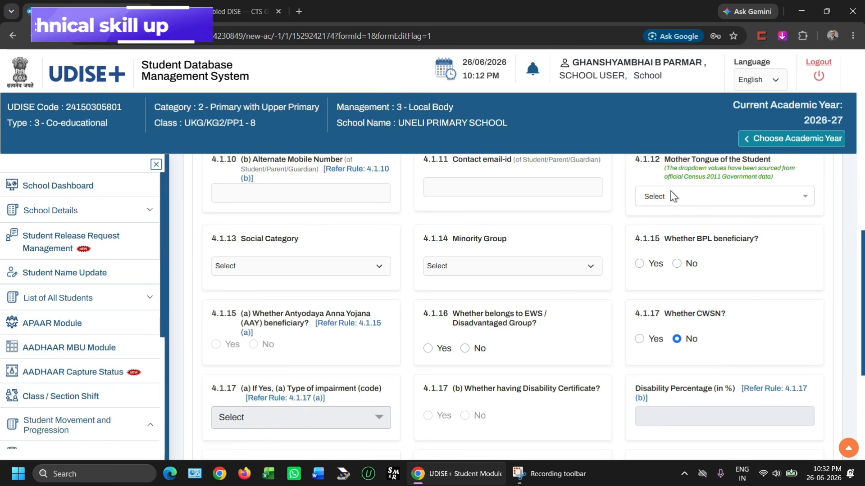
pyautogui.click(643, 198)
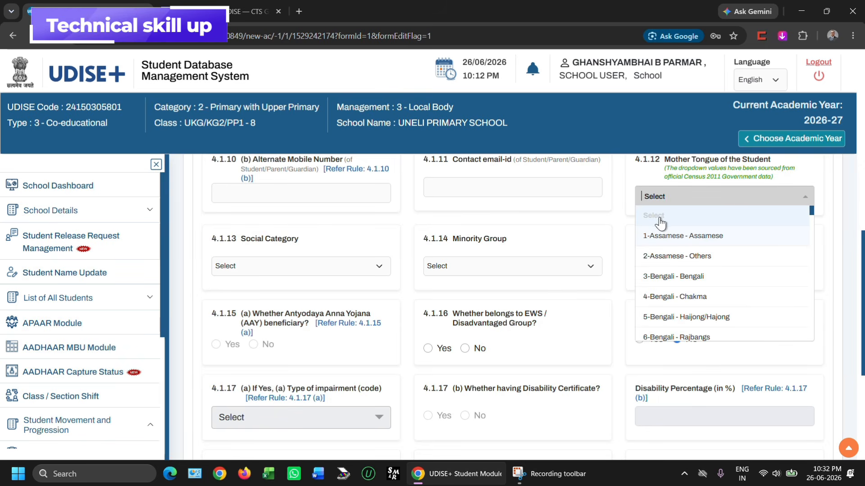
pyautogui.write('GU')
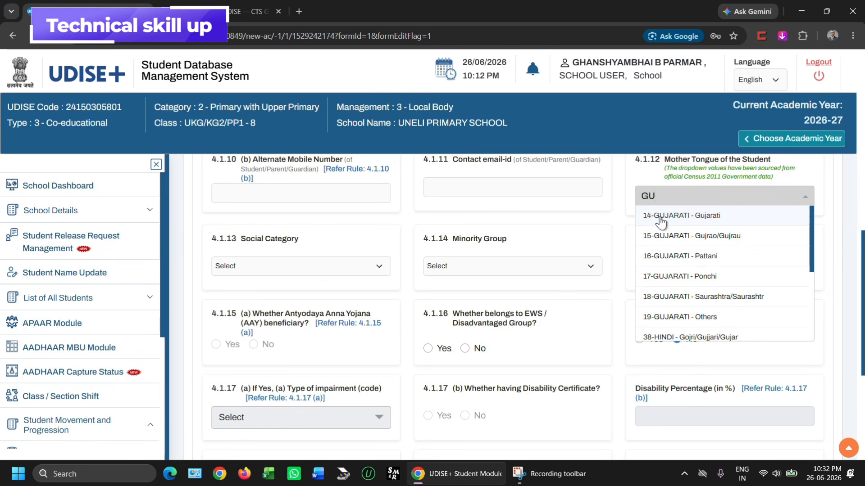
pyautogui.click(661, 216)
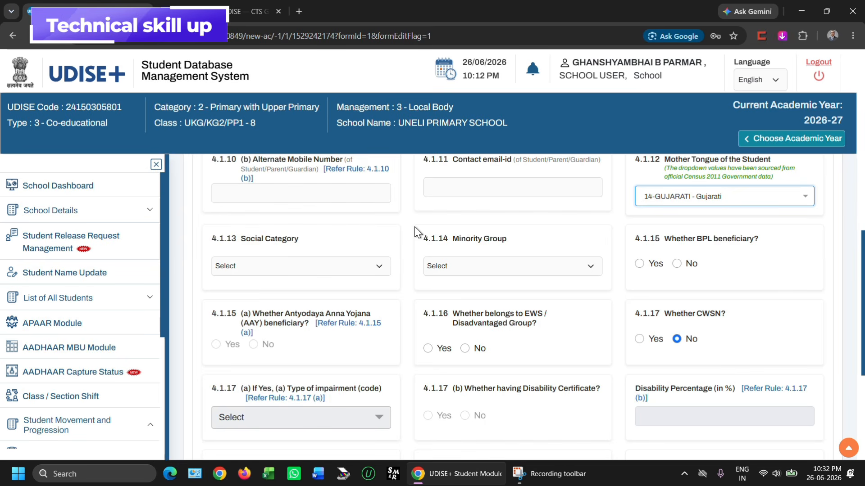
# Set Social Category to 4 - OBC, Minority Group to 7-NA, and BPL beneficiary to No.
pyautogui.scroll(-1, 266, 259)
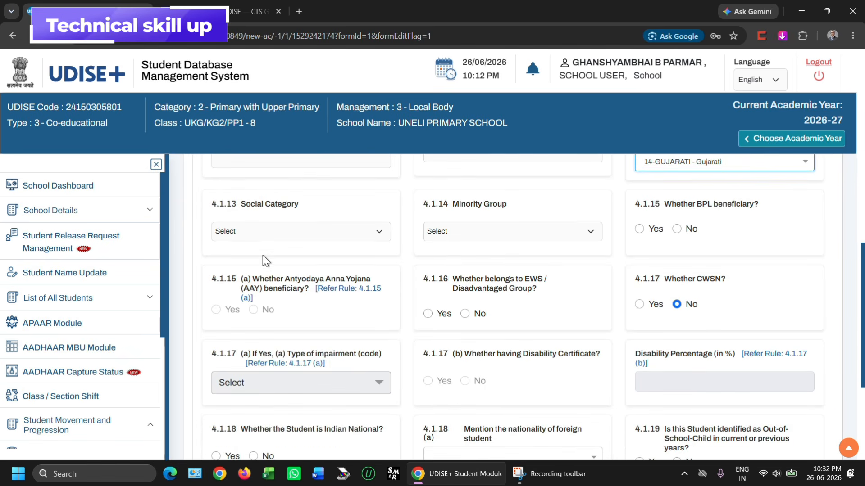
pyautogui.click(237, 233)
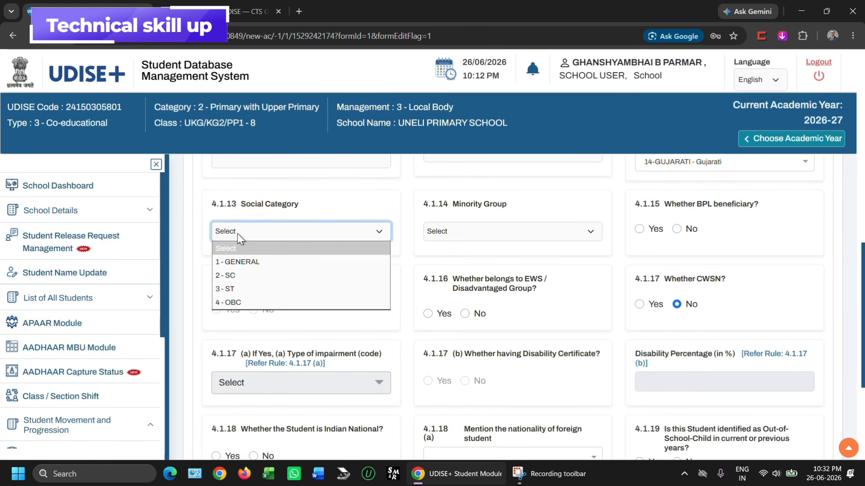
pyautogui.click(235, 304)
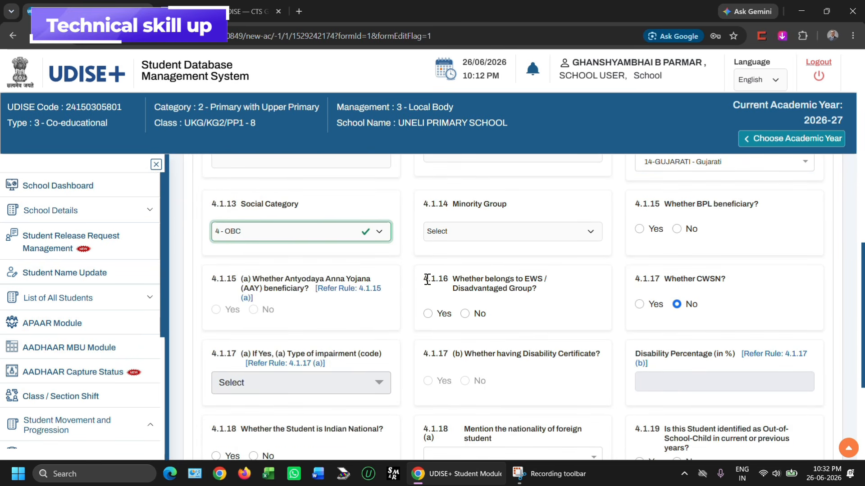
pyautogui.click(440, 234)
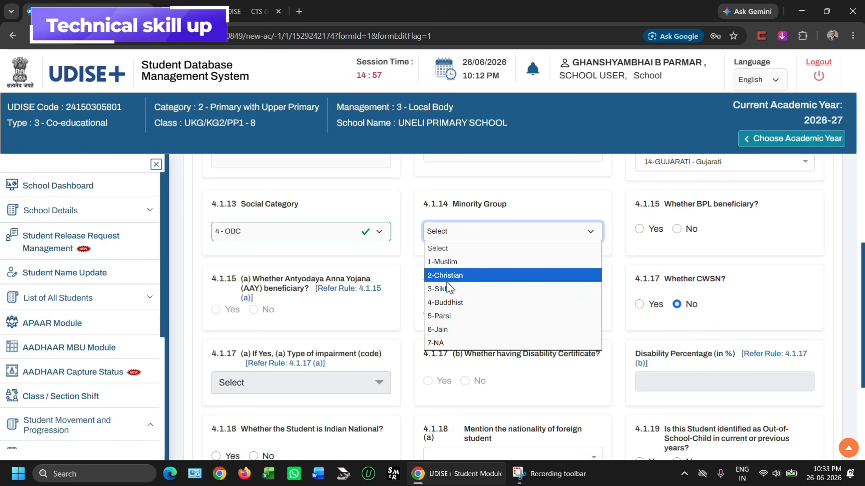
pyautogui.click(436, 343)
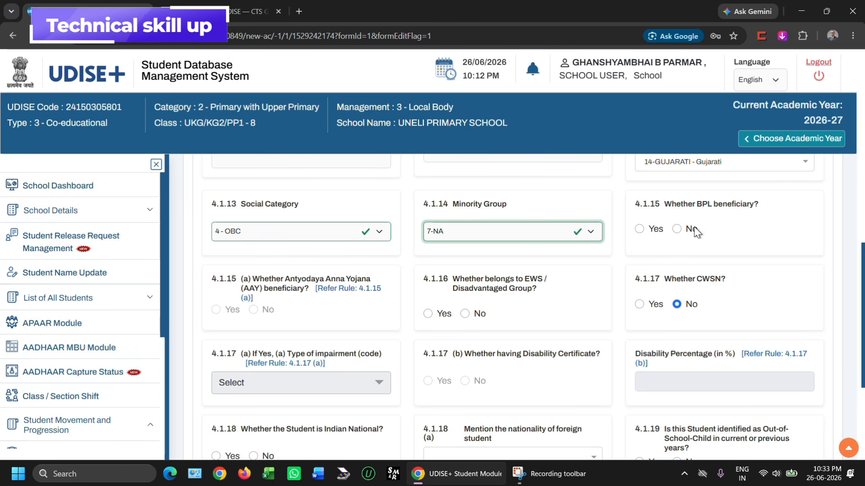
pyautogui.click(677, 229)
# Set EWS to No, Indian National to Yes, Out-of-School to No, and blood group Under Investigation.
pyautogui.scroll(-2, 331, 320)
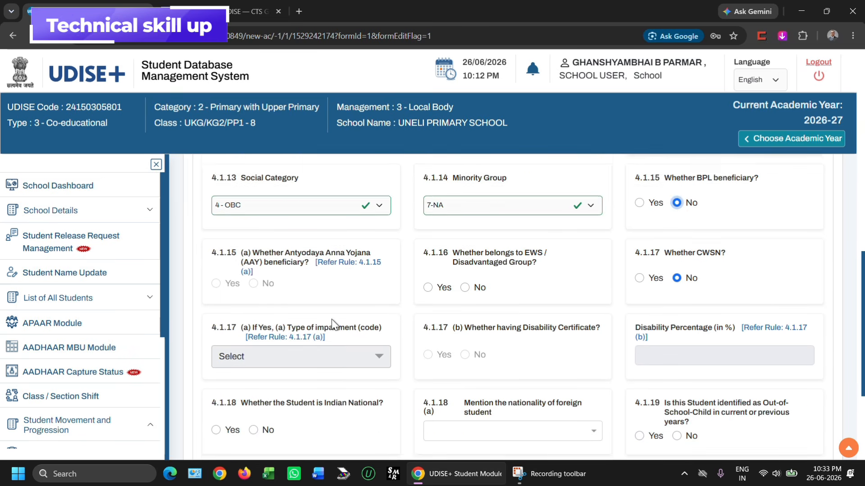
pyautogui.scroll(-2, 331, 320)
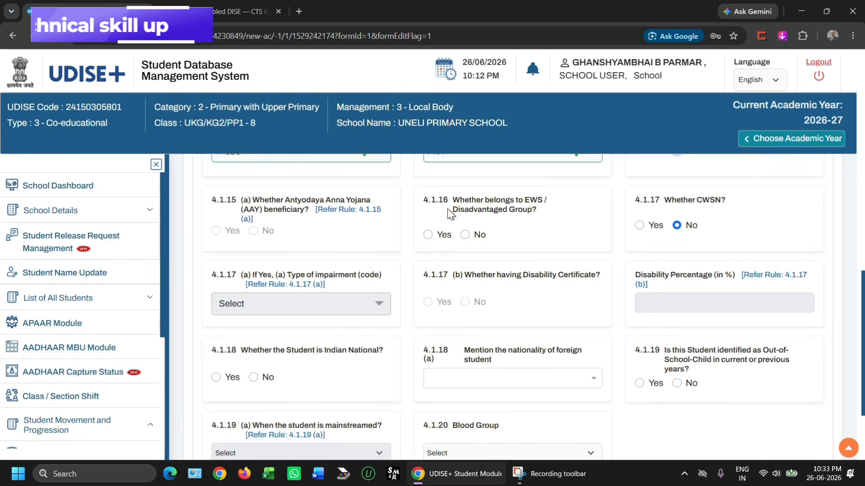
pyautogui.click(465, 235)
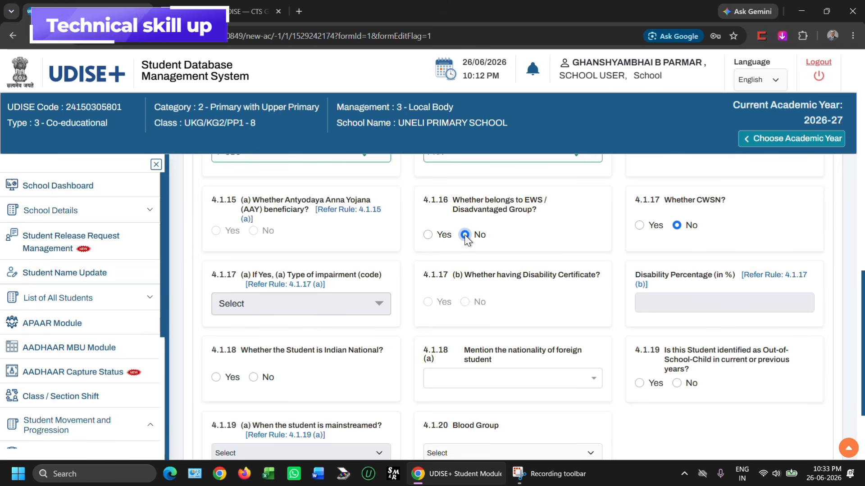
pyautogui.scroll(-2, 622, 256)
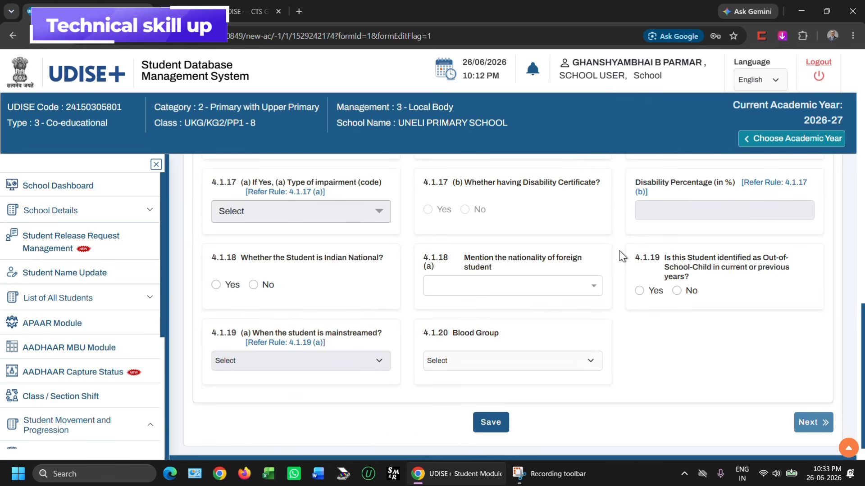
pyautogui.scroll(-1, 552, 203)
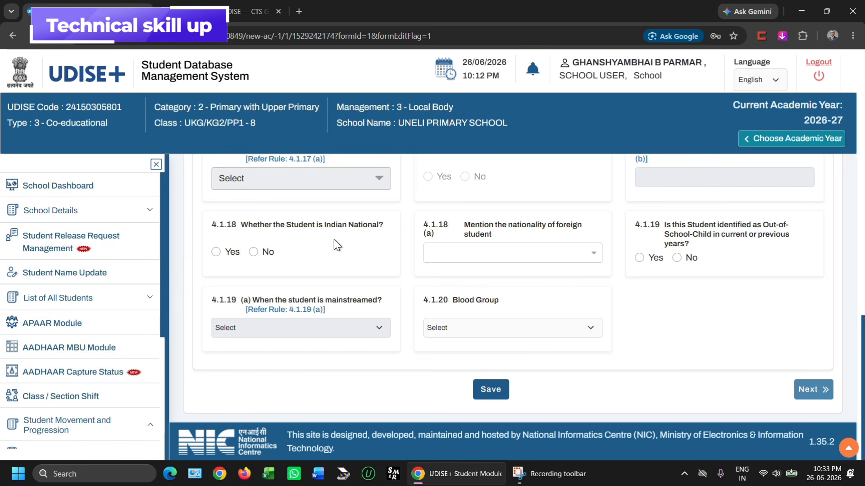
pyautogui.click(215, 252)
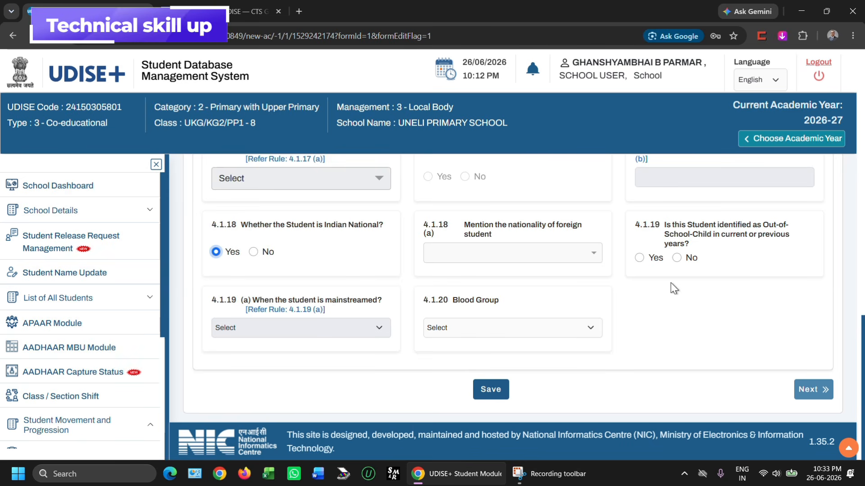
pyautogui.click(677, 259)
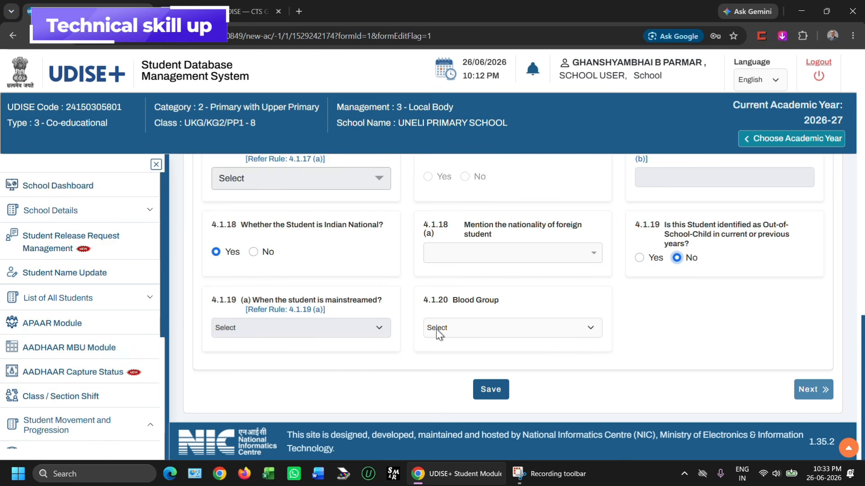
pyautogui.click(457, 328)
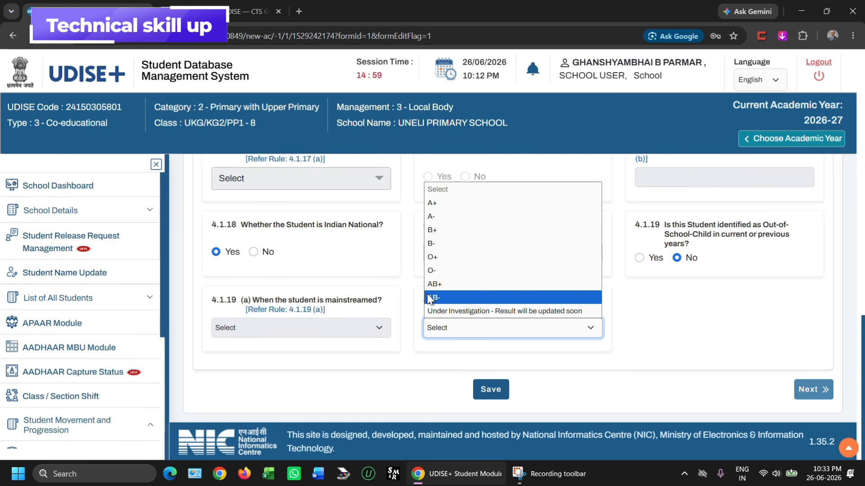
pyautogui.click(506, 311)
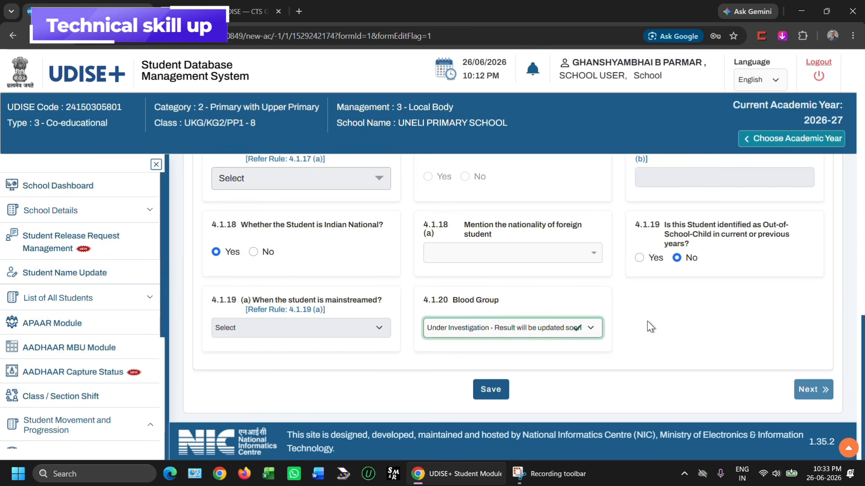
# Save the General Profile and close the 'General data updated successfully.' message.
pyautogui.click(491, 393)
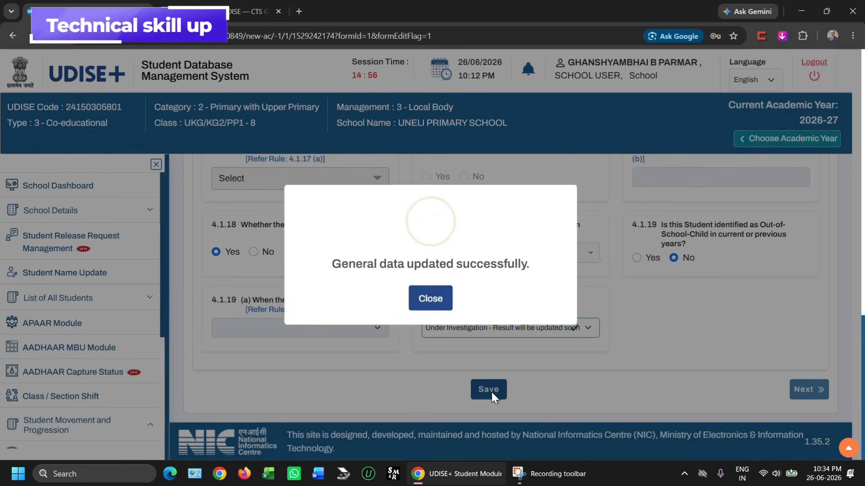
pyautogui.click(430, 297)
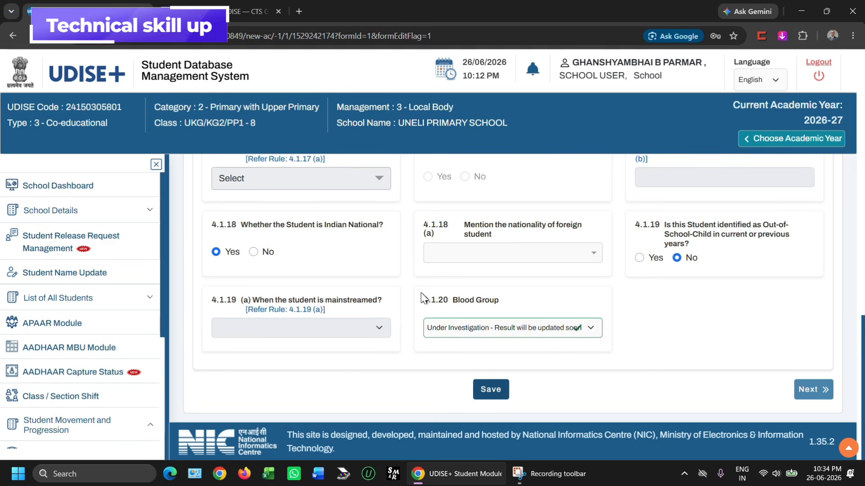
pyautogui.scroll(4, 422, 297)
pyautogui.scroll(-2, 421, 293)
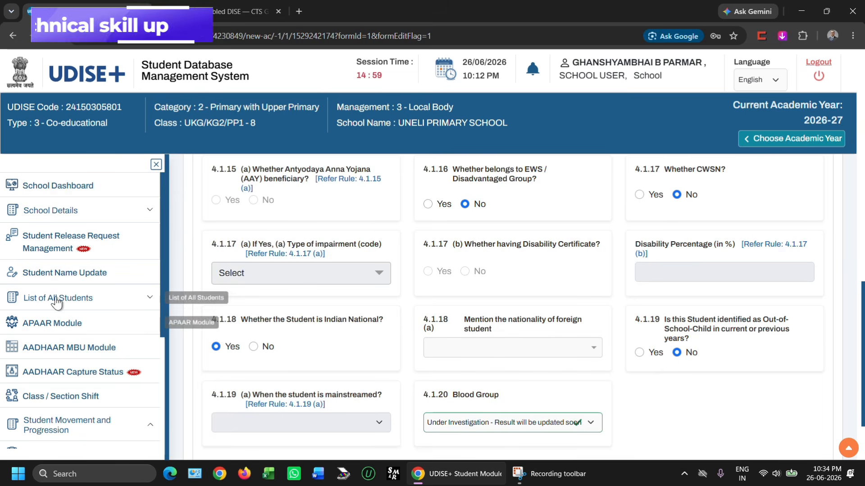
# Return to the School Dashboard, expand UKG/KG2/PP1, and view the section A student list.
pyautogui.click(48, 190)
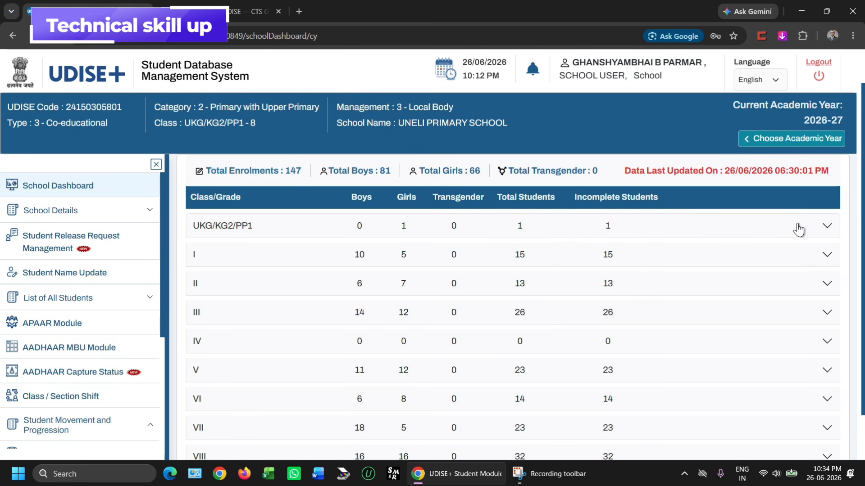
pyautogui.click(824, 227)
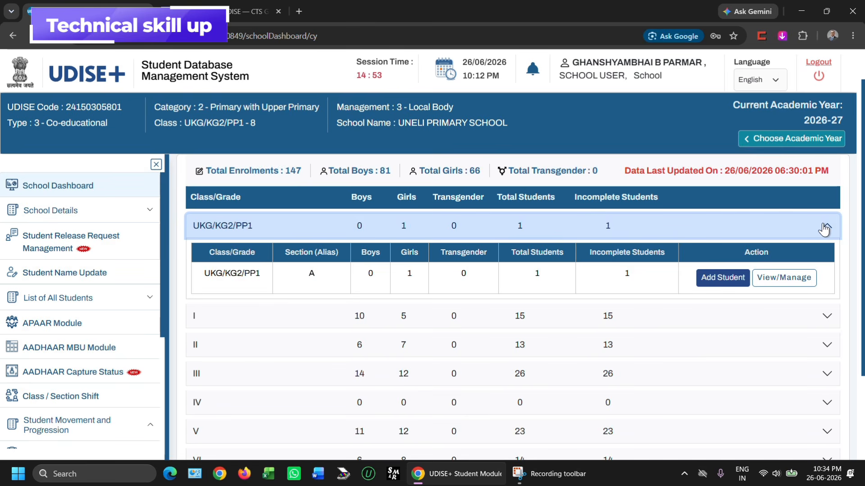
pyautogui.click(760, 278)
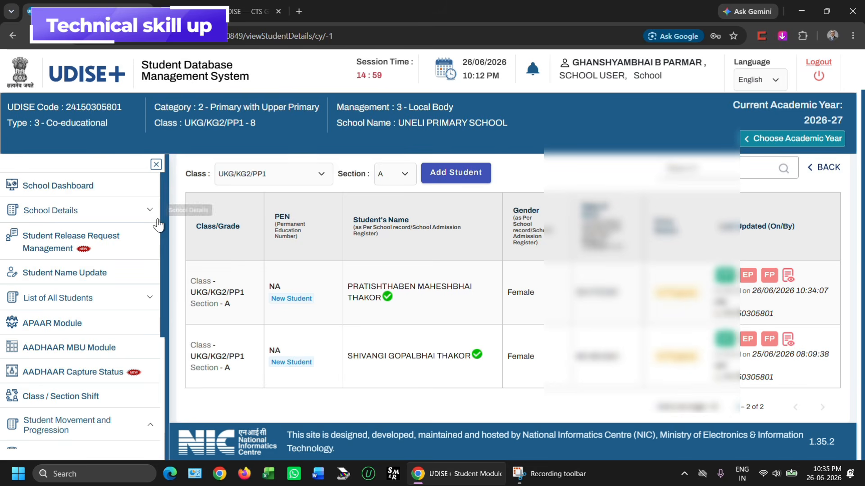
# Go back to the School Dashboard and find UKG/KG2/PP1 listing 1 girl, 1 total of 147 enrolments.
pyautogui.click(83, 185)
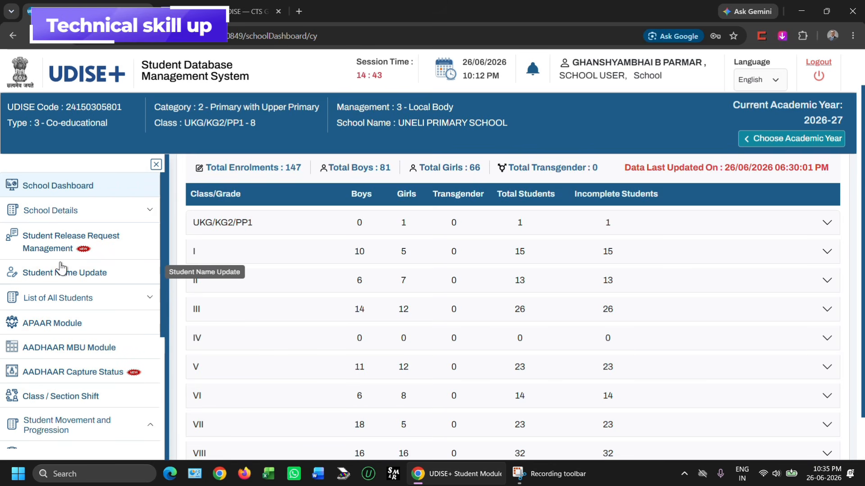
pyautogui.scroll(-1, 62, 266)
pyautogui.scroll(-6, 62, 267)
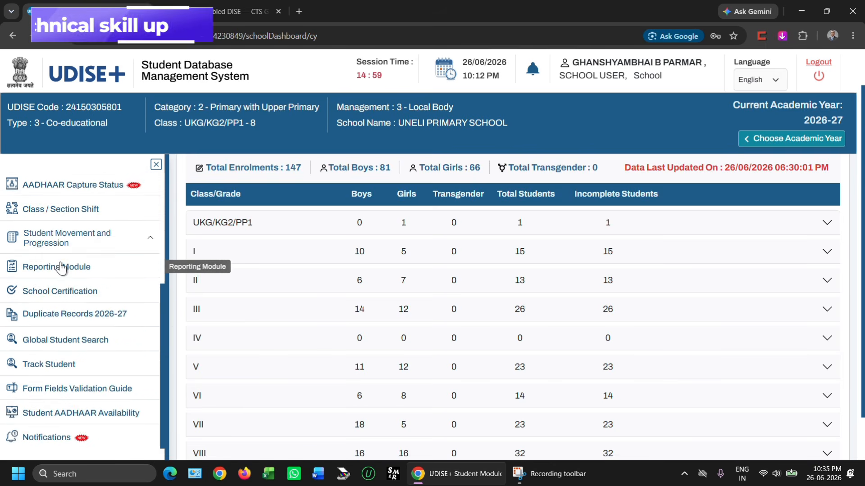
pyautogui.scroll(4, 62, 267)
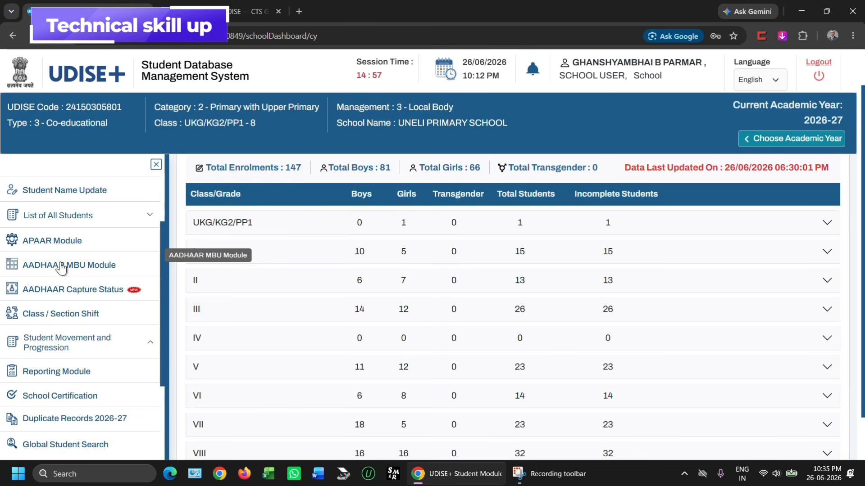